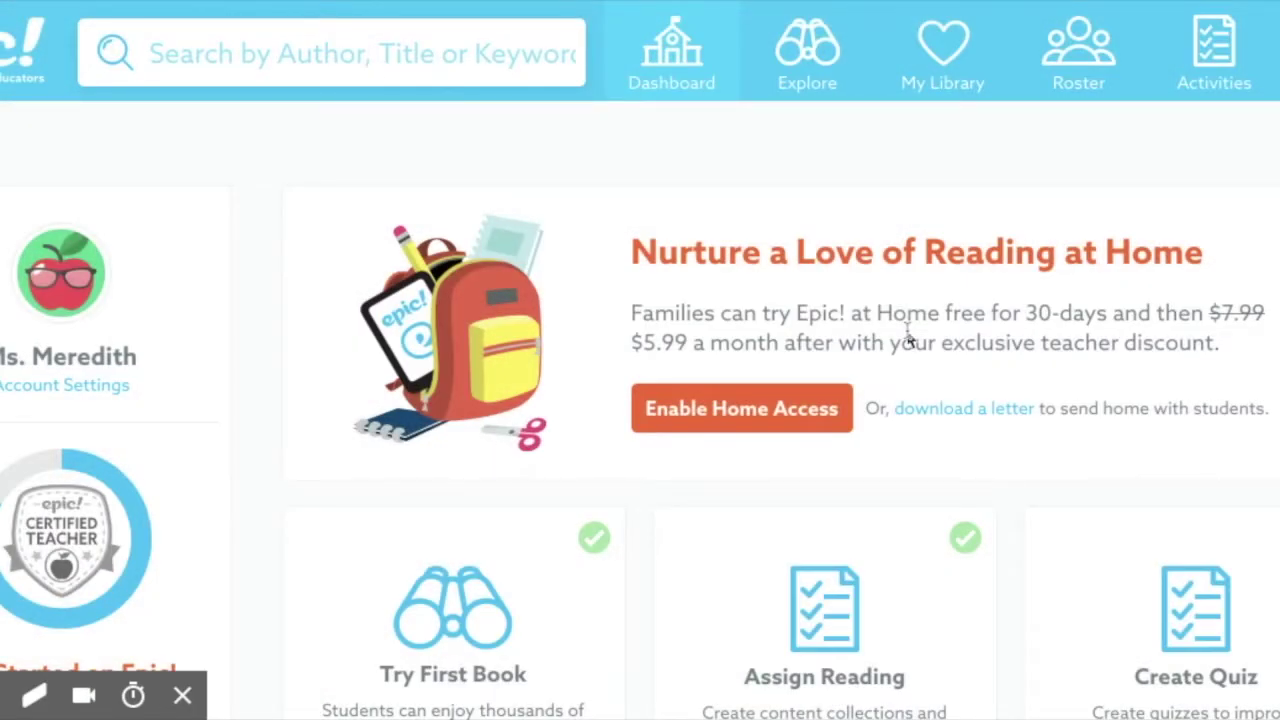
# Step: Open the class roster from the top navigation bar
pyautogui.scroll(-1, 910, 340)
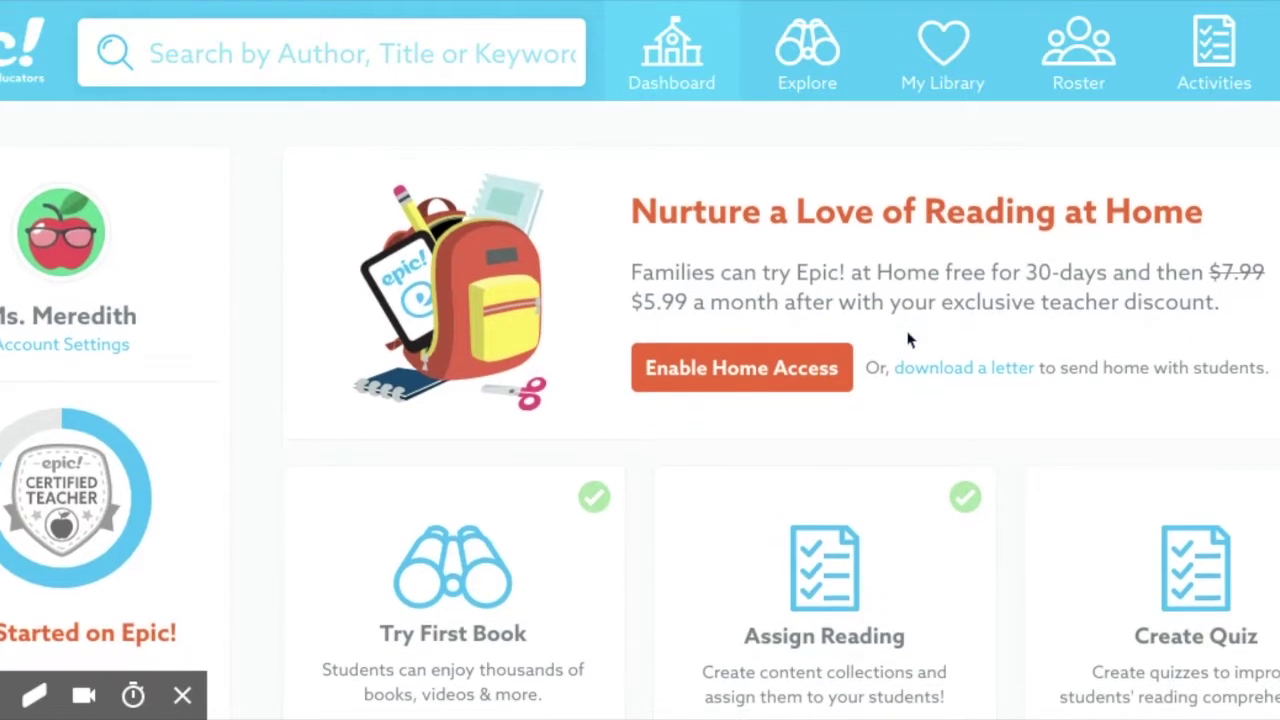
pyautogui.scroll(1, 910, 340)
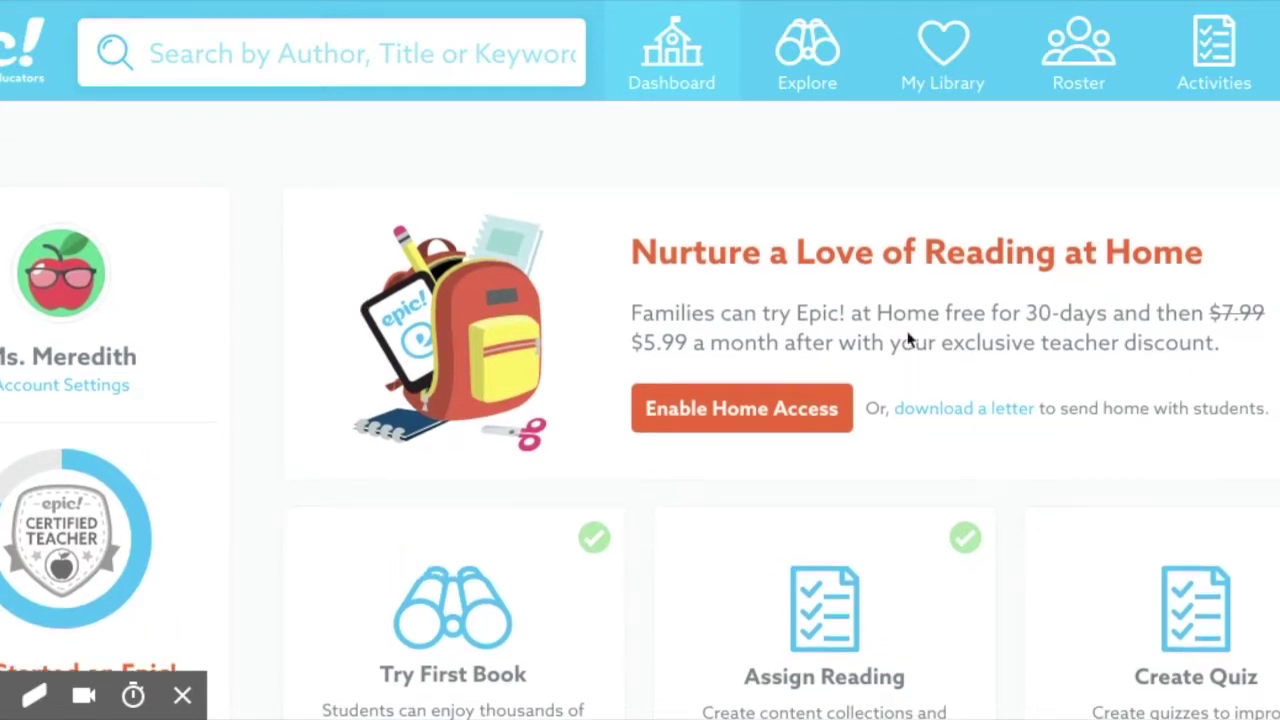
pyautogui.click(1100, 66)
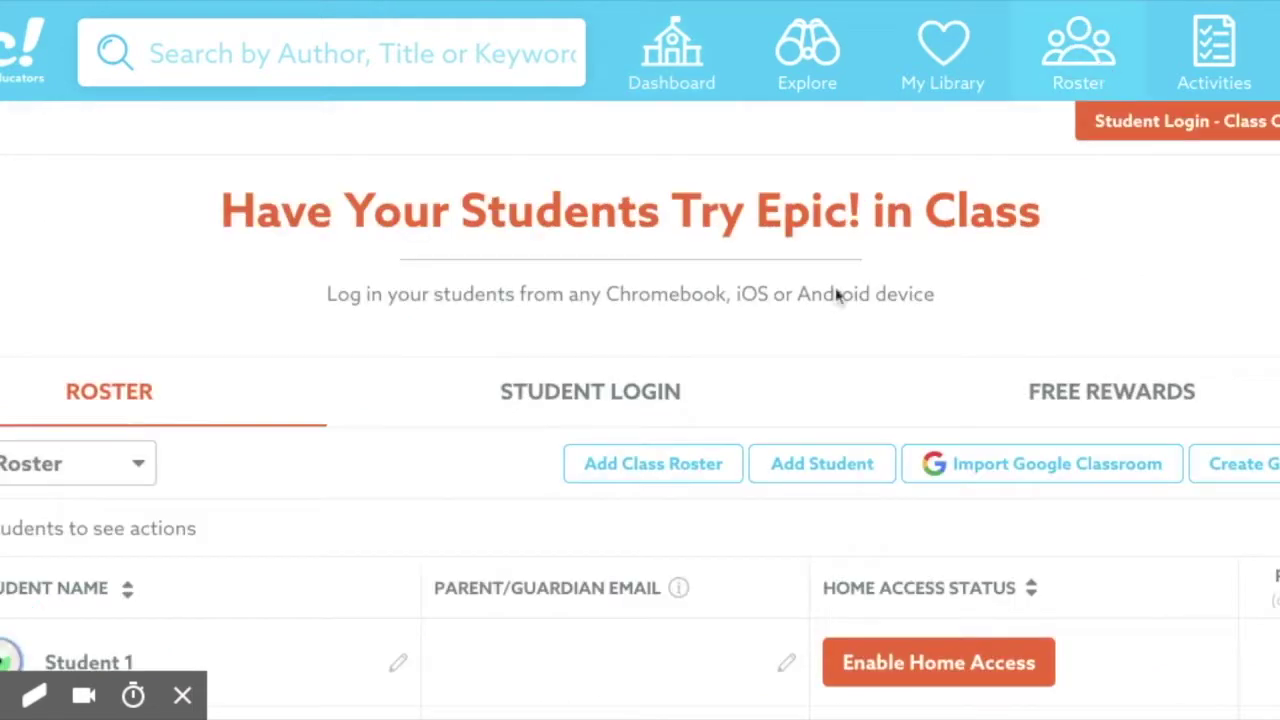
# Step: Bring up the Create a Group dialog from the roster
pyautogui.scroll(-2, 357, 468)
pyautogui.scroll(-10, 357, 468)
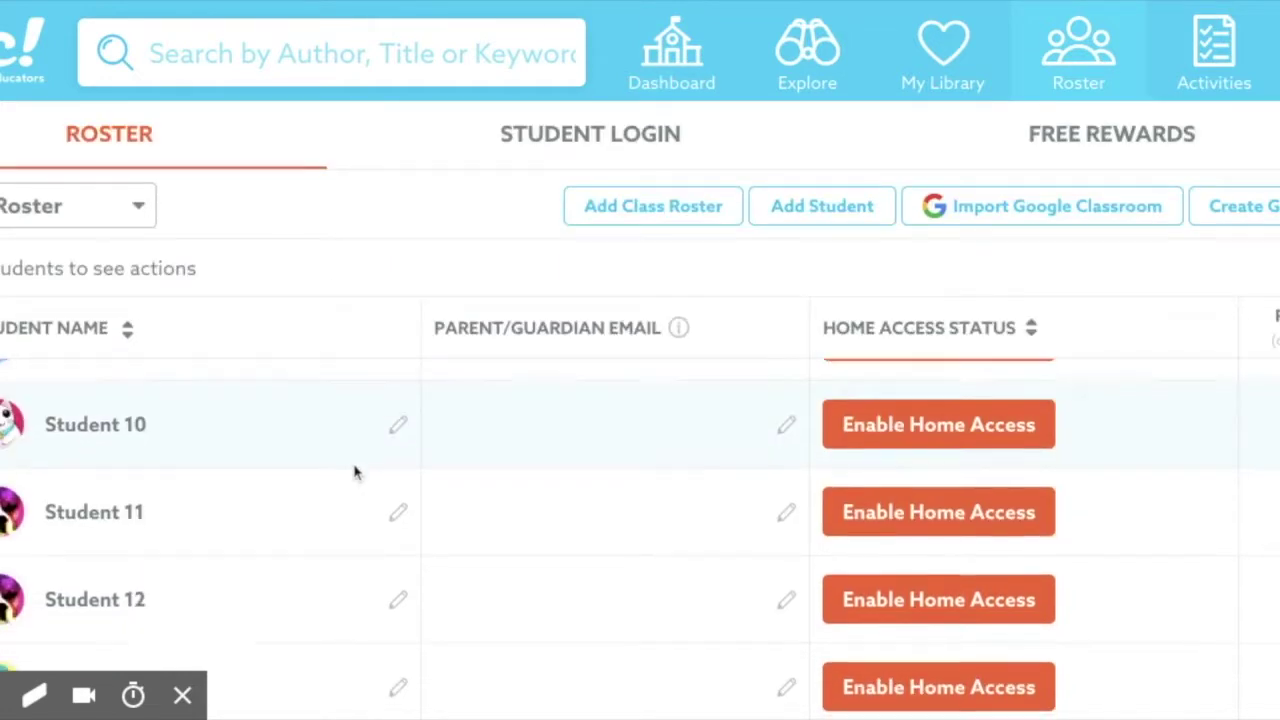
pyautogui.scroll(10, 335, 490)
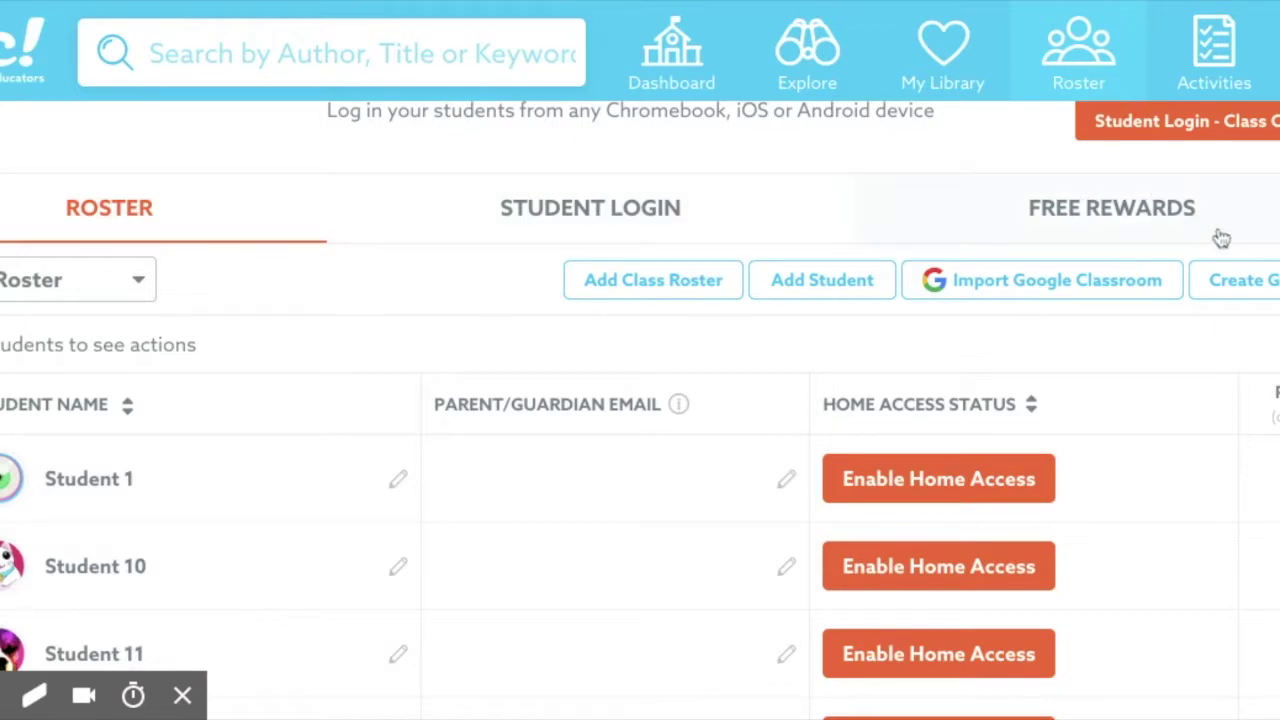
pyautogui.click(1226, 284)
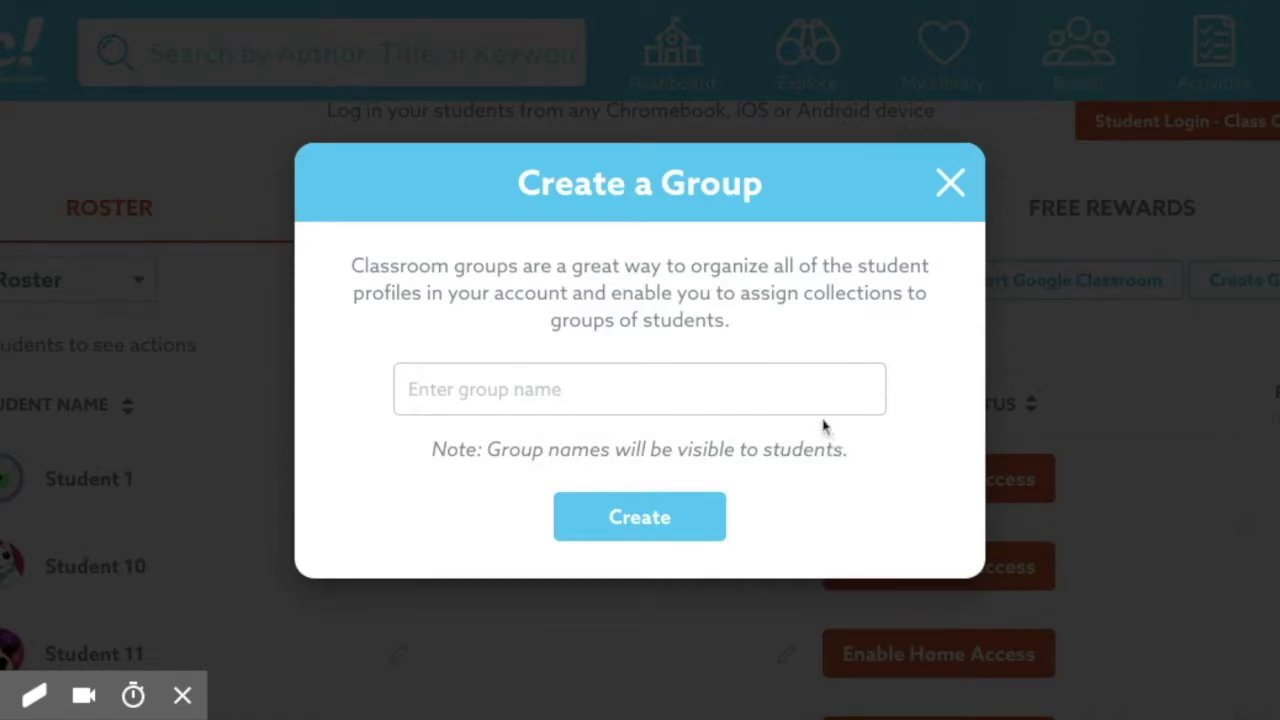
# Step: Name the new group 'Spades' and create it
pyautogui.click(807, 390)
pyautogui.write('Spades')
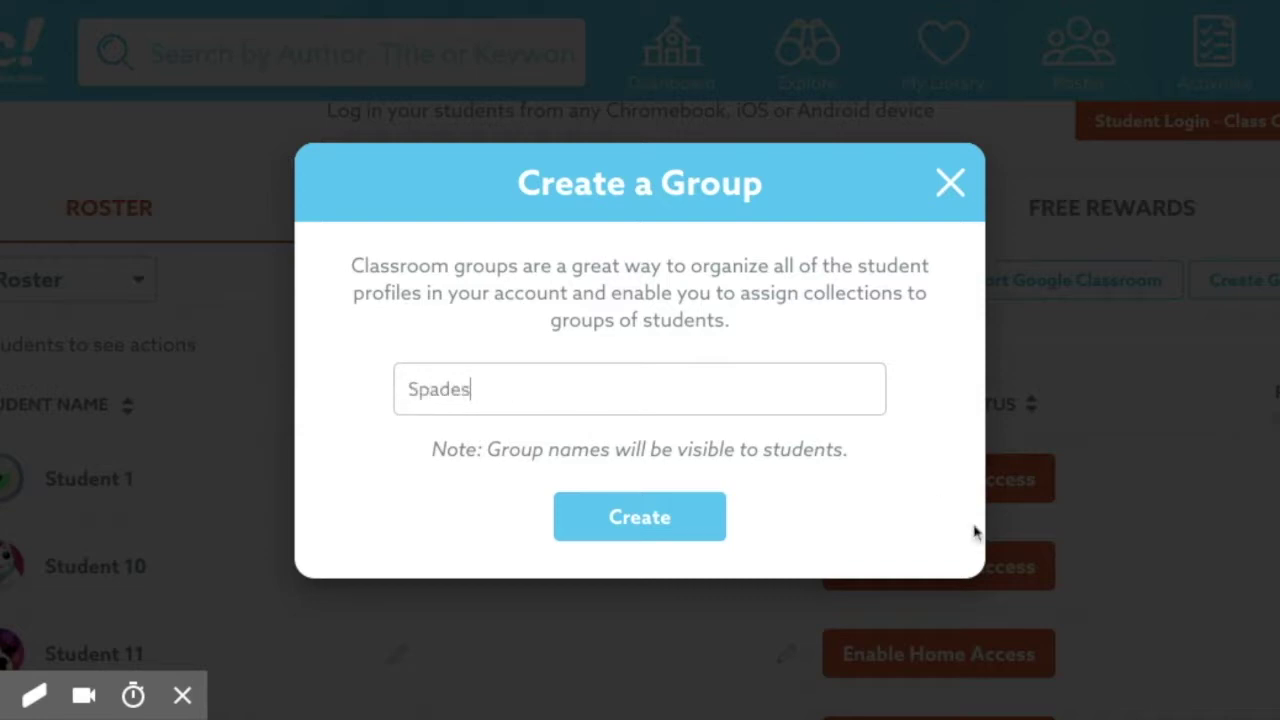
pyautogui.click(661, 512)
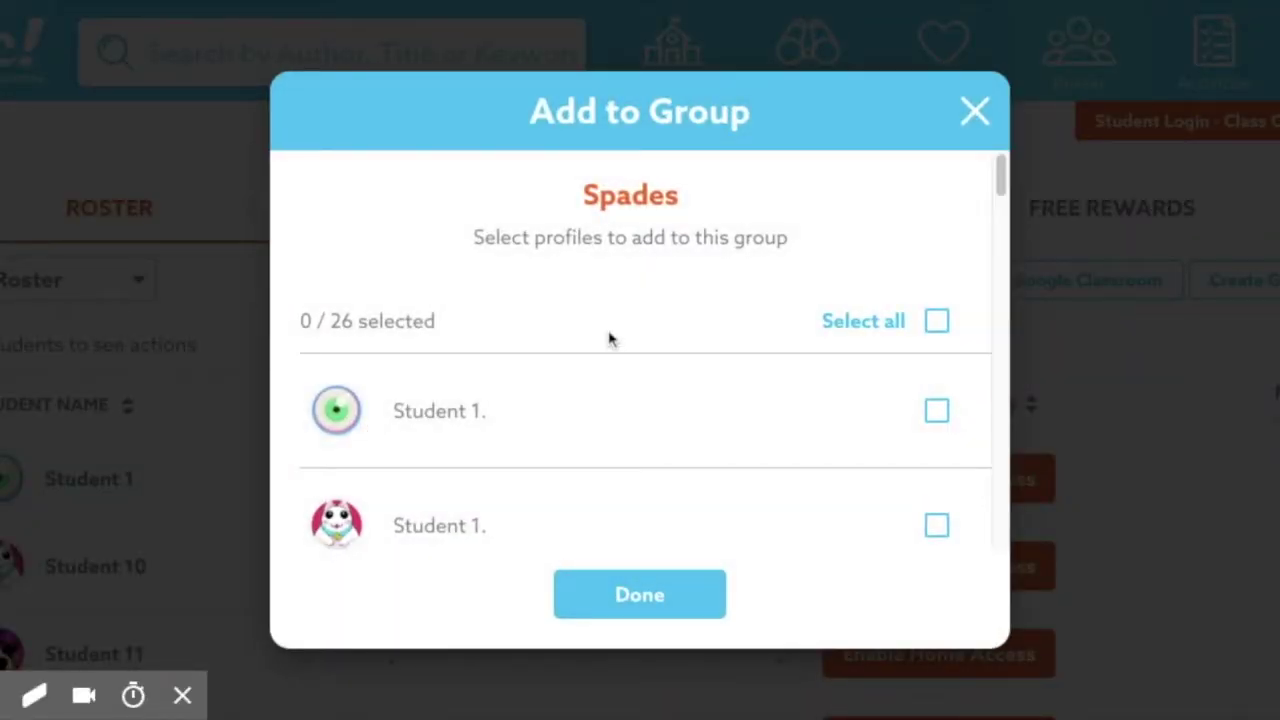
# Step: Add three students to the Spades group, then go to My Library
pyautogui.scroll(-3, 608, 397)
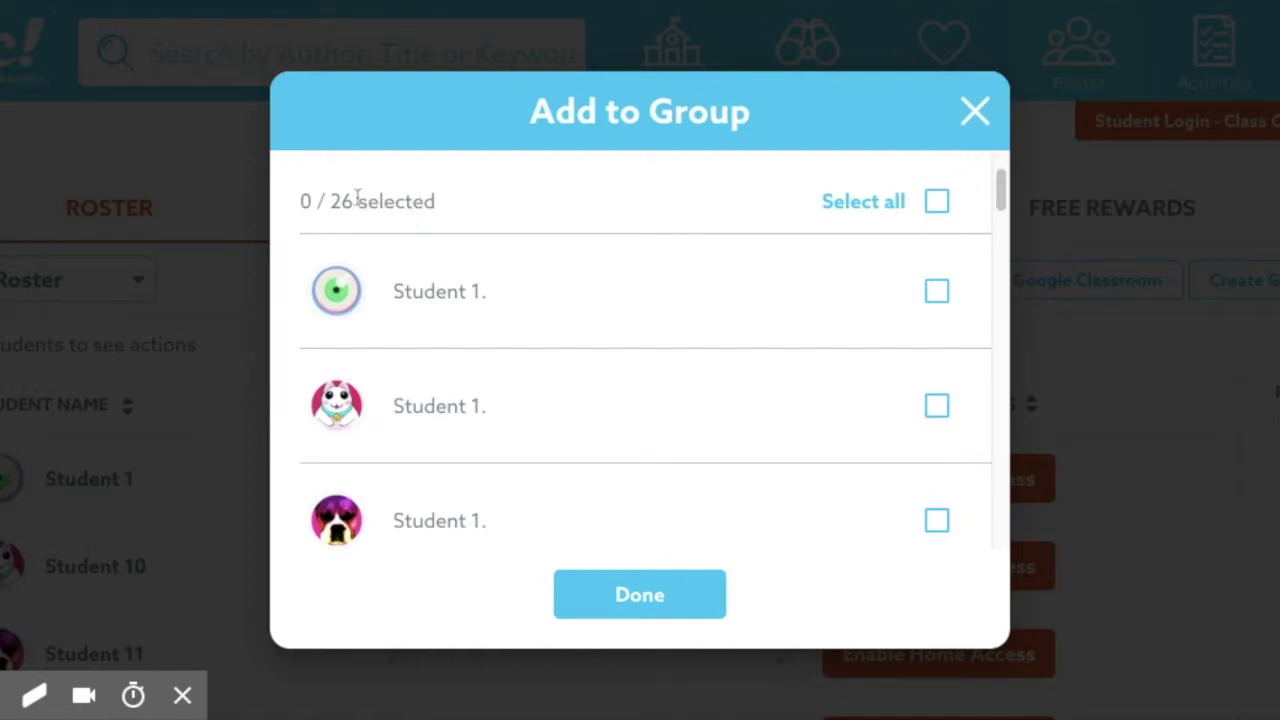
pyautogui.scroll(-3, 826, 426)
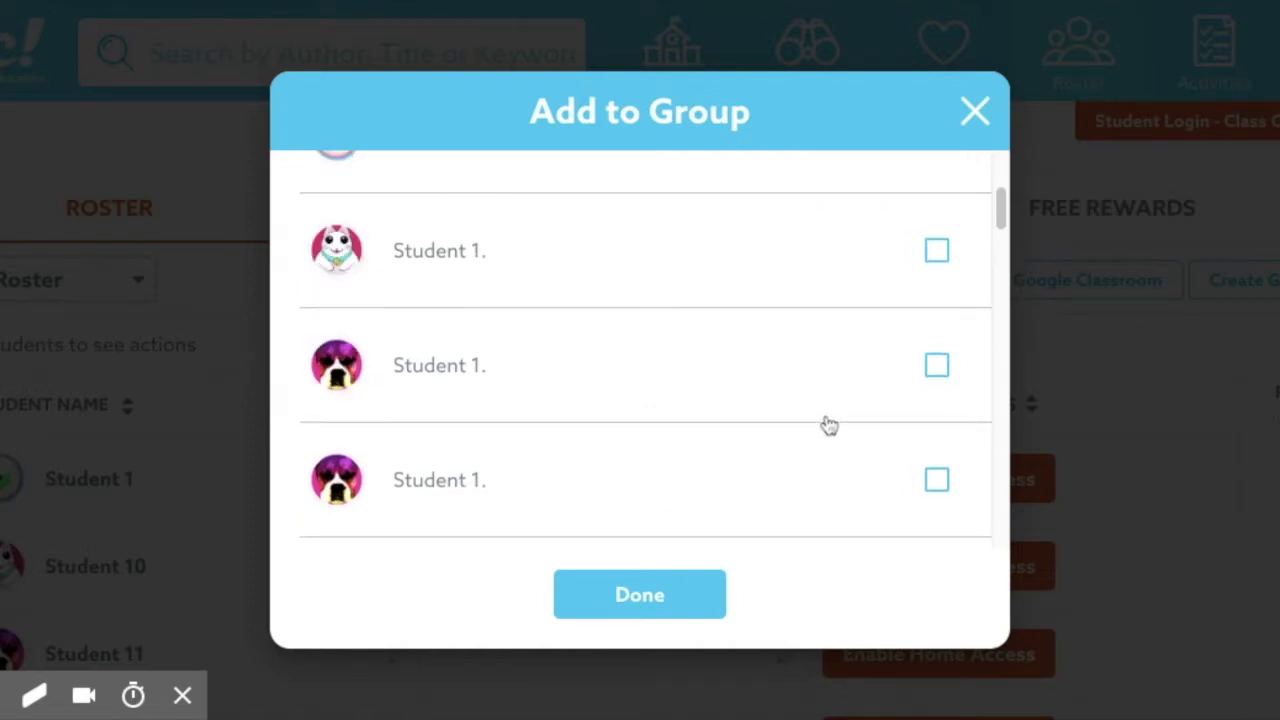
pyautogui.scroll(-3, 829, 426)
pyautogui.click(936, 337)
pyautogui.click(938, 452)
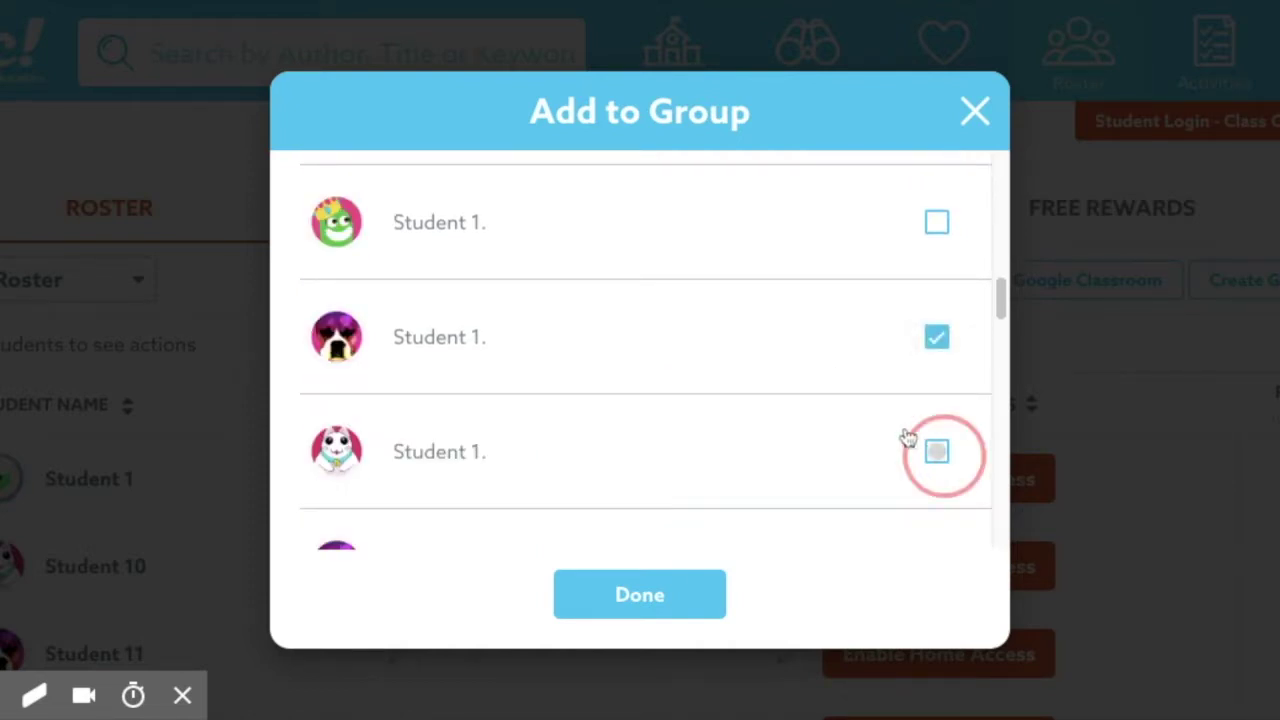
pyautogui.scroll(-2, 912, 445)
pyautogui.click(936, 486)
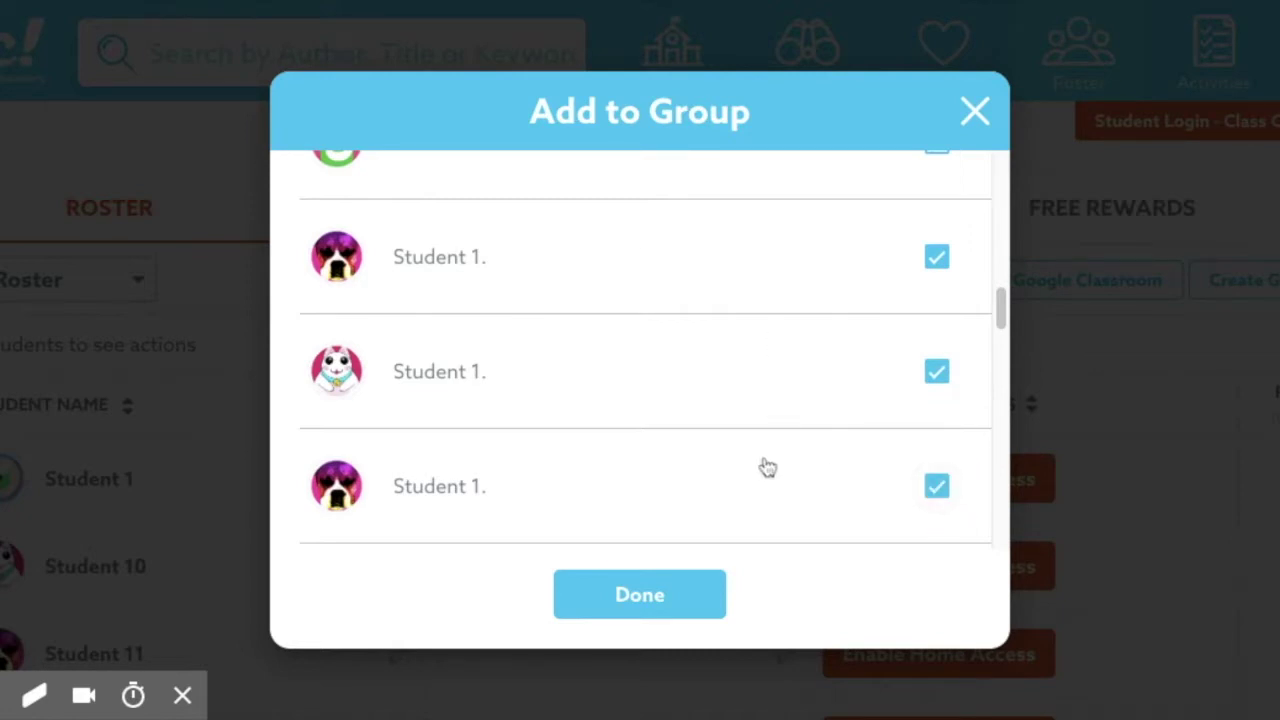
pyautogui.click(705, 607)
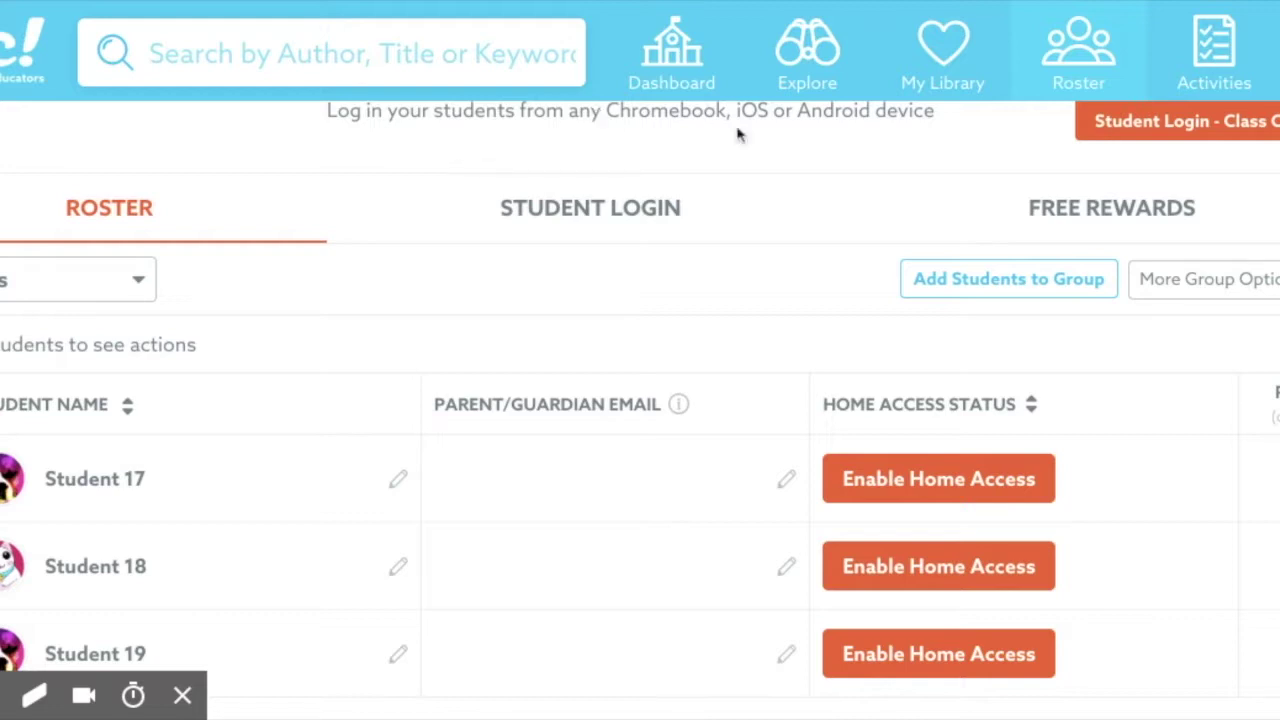
pyautogui.click(946, 60)
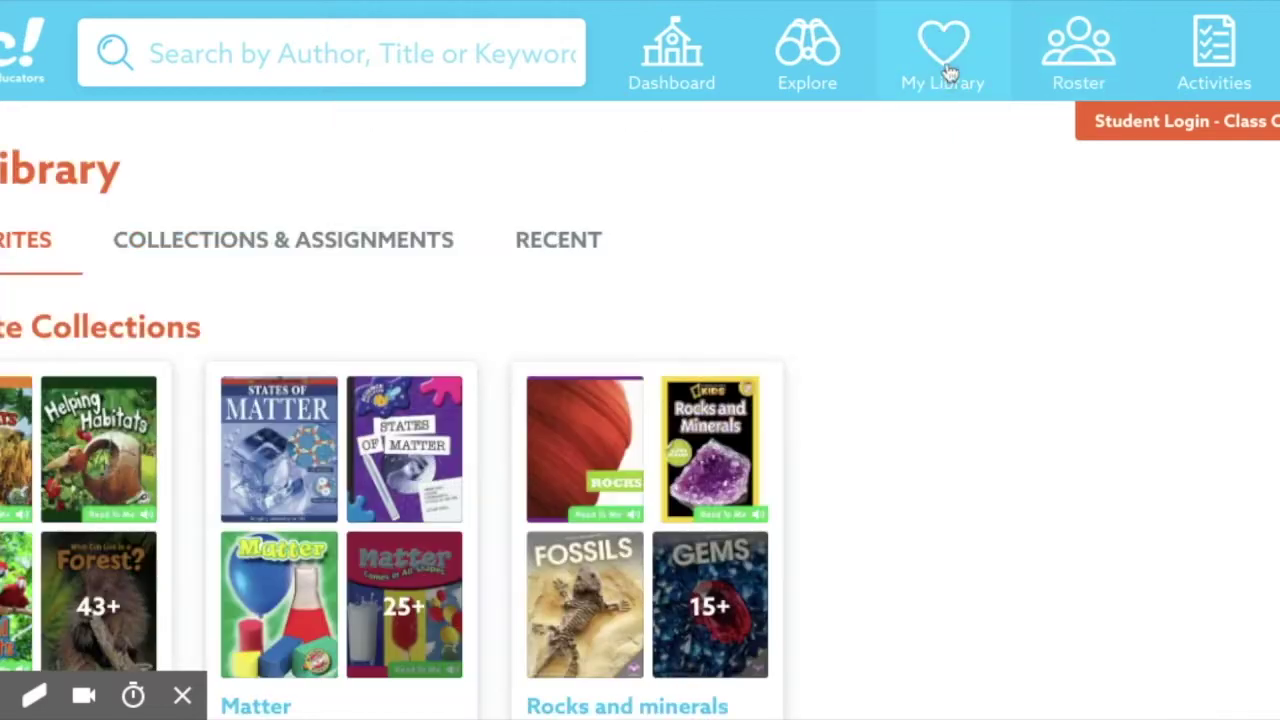
# Step: Show Collections & Assignments with the ***POLAR BEARS collection (9 books, 0 students) in view
pyautogui.click(247, 250)
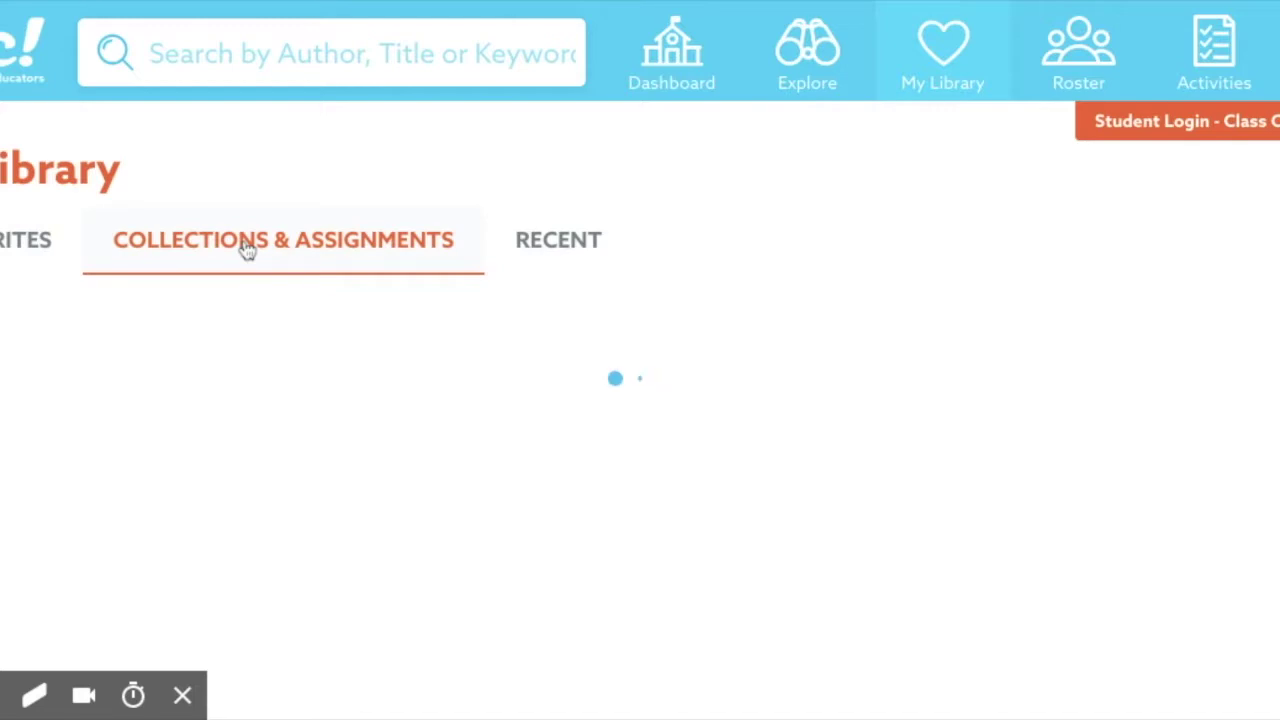
pyautogui.scroll(-3, 330, 382)
pyautogui.scroll(-2, 324, 381)
pyautogui.scroll(-1, 340, 400)
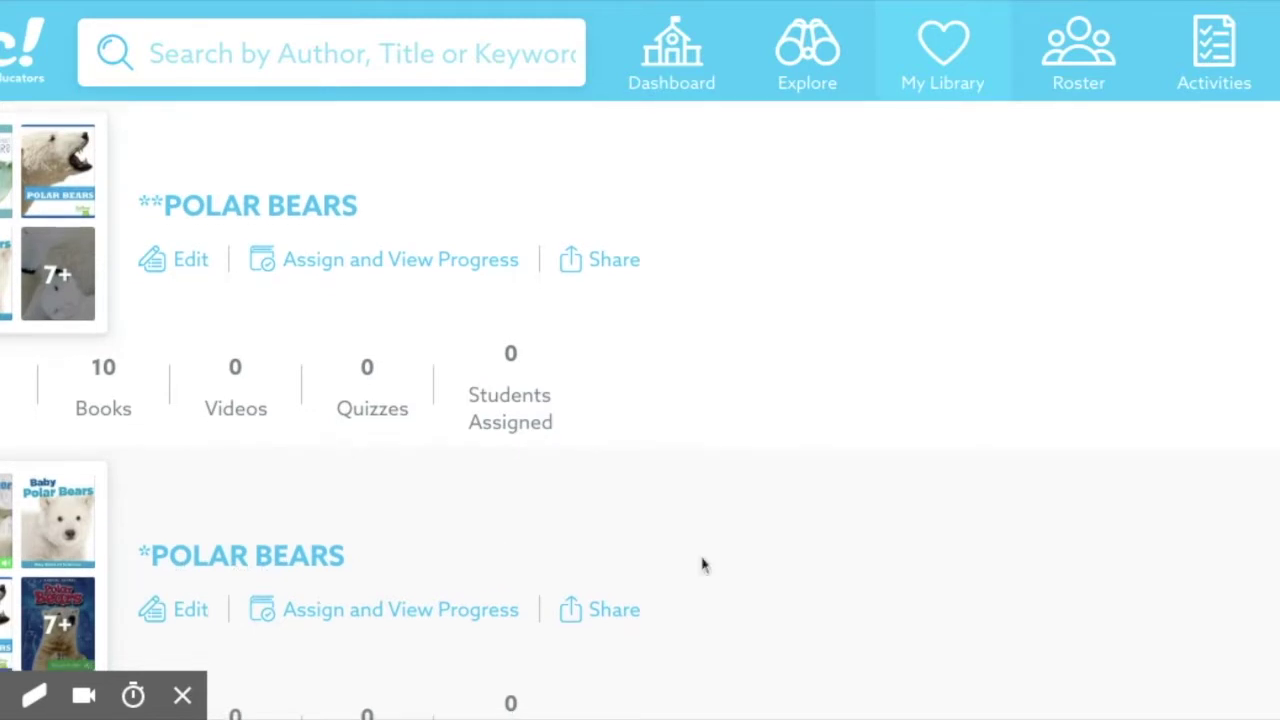
pyautogui.scroll(5, 698, 546)
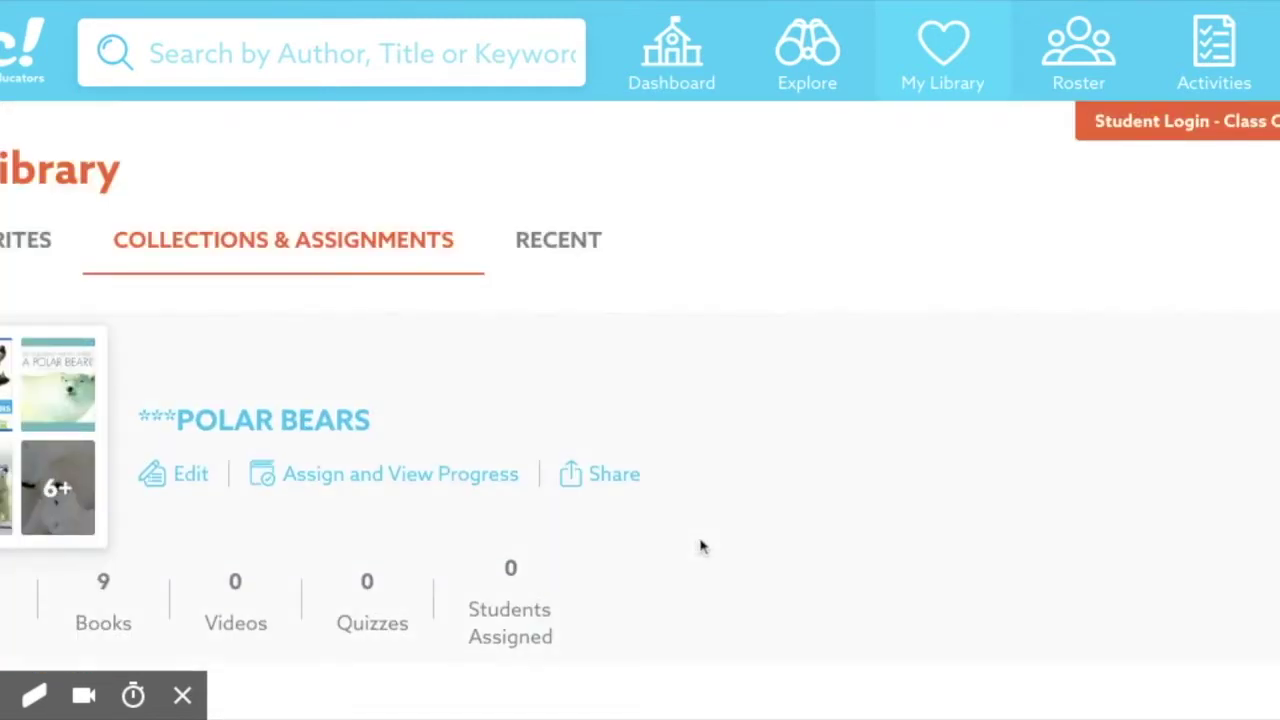
pyautogui.scroll(-1, 737, 564)
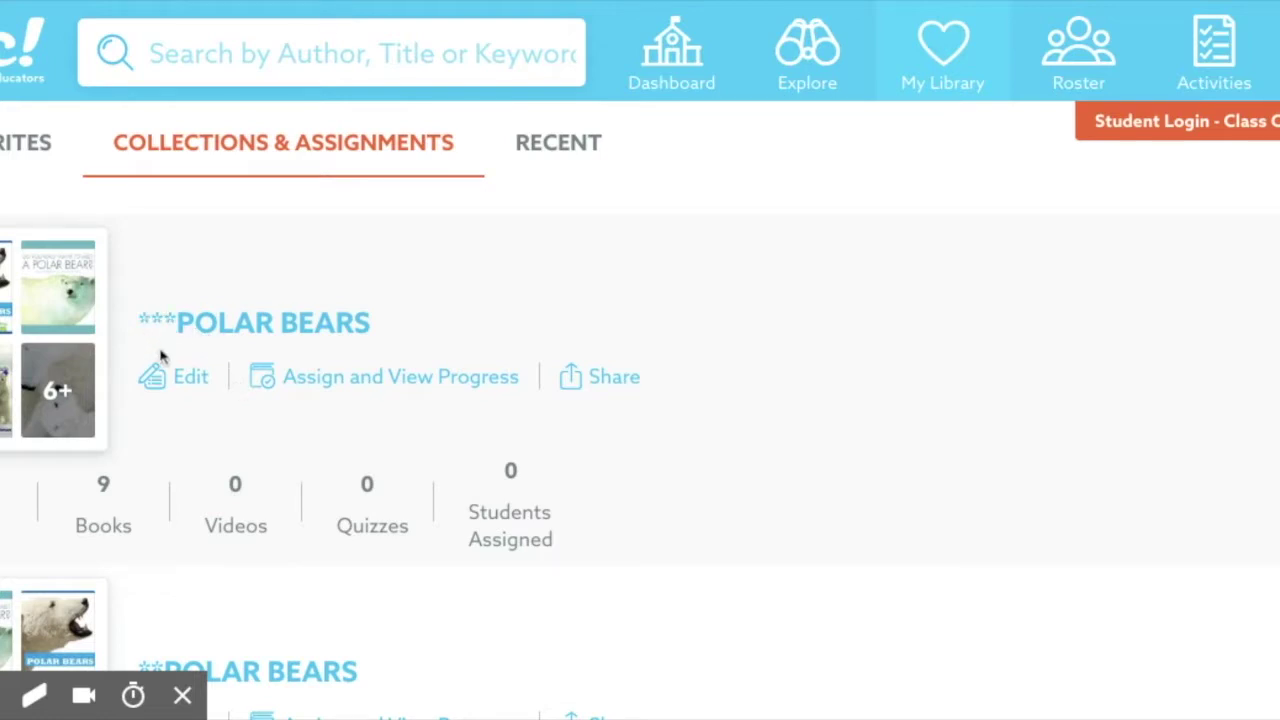
pyautogui.scroll(-3, 160, 357)
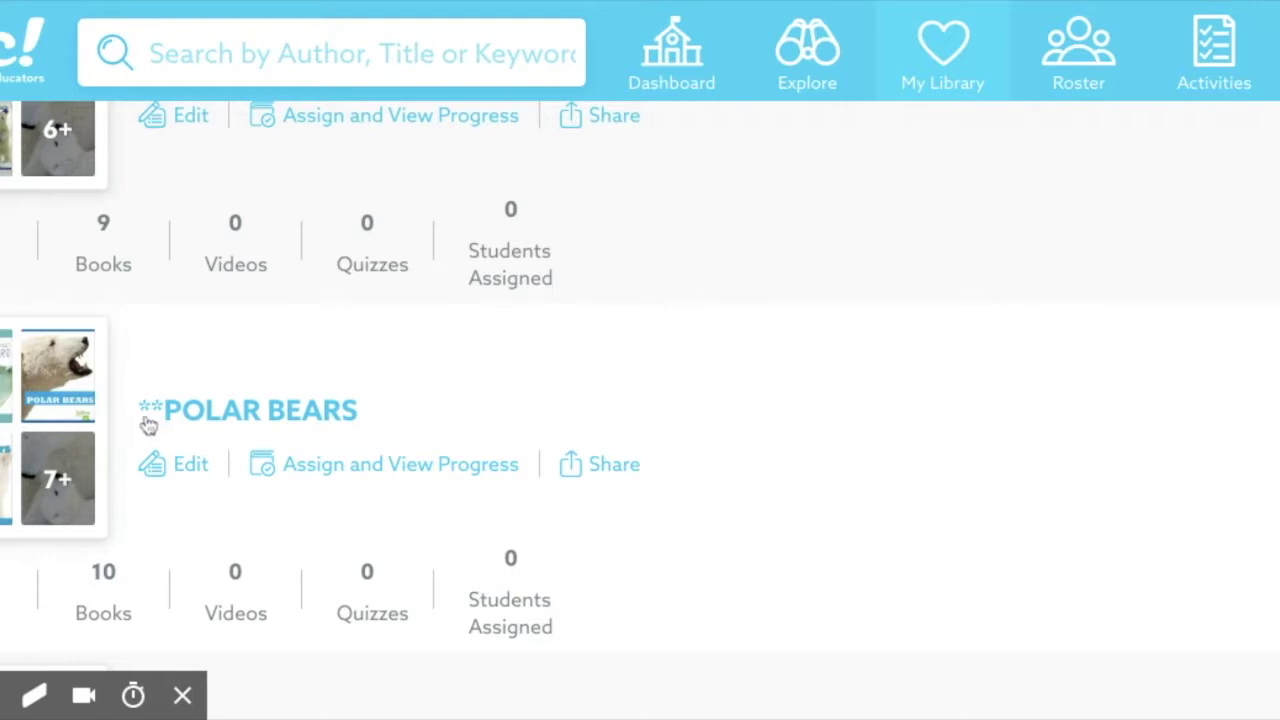
pyautogui.scroll(-2, 152, 437)
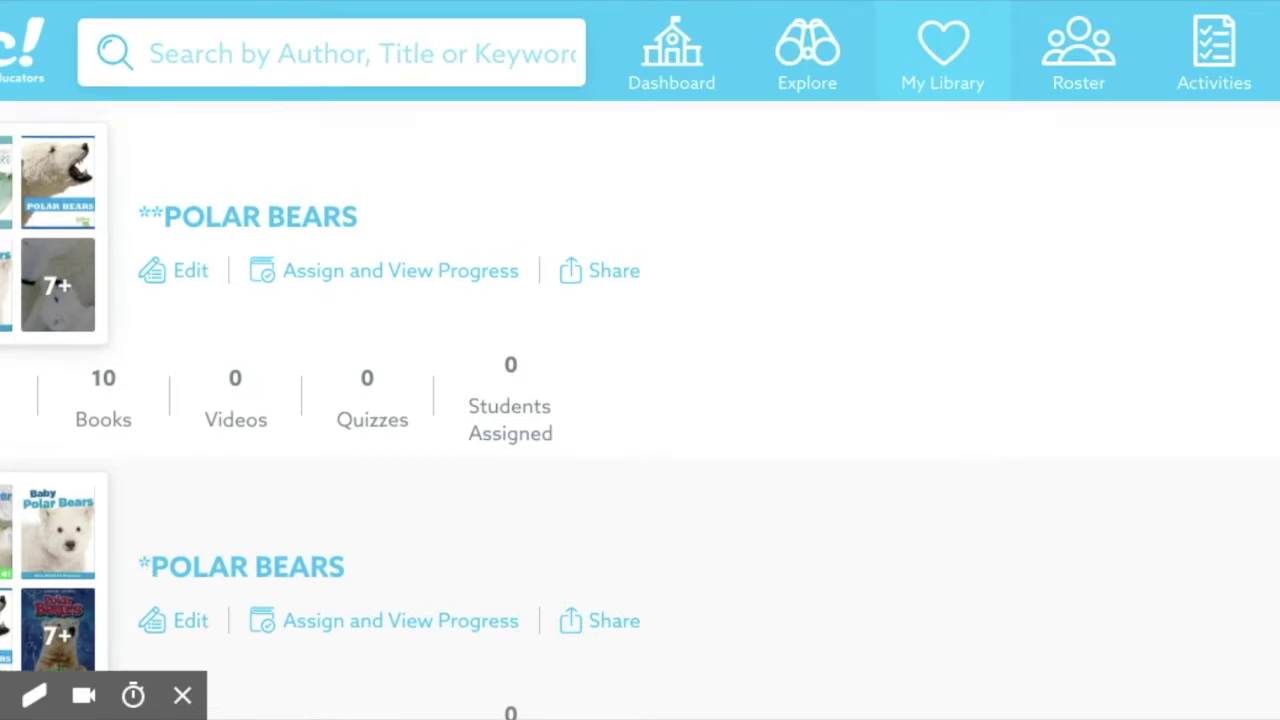
pyautogui.scroll(1, 140, 270)
pyautogui.scroll(5, 146, 272)
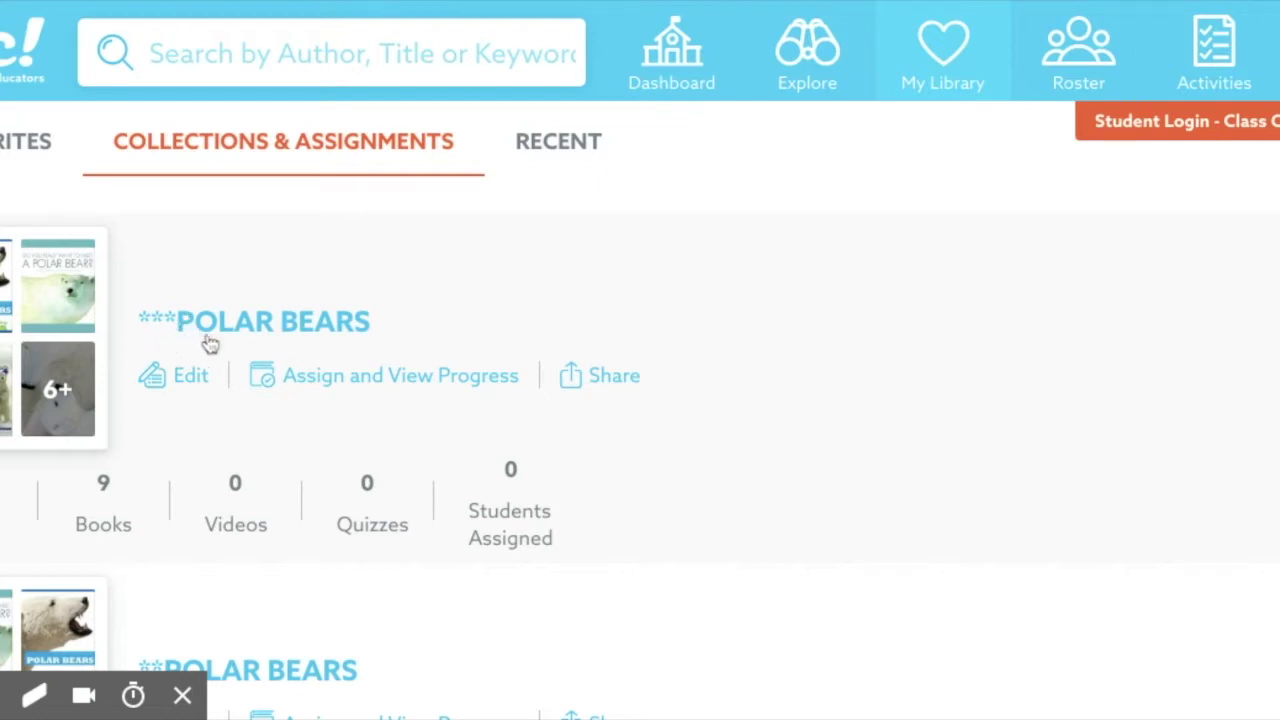
# Step: Assign ***POLAR BEARS to all three Diamonds students, filtering by group and selecting all
pyautogui.click(340, 388)
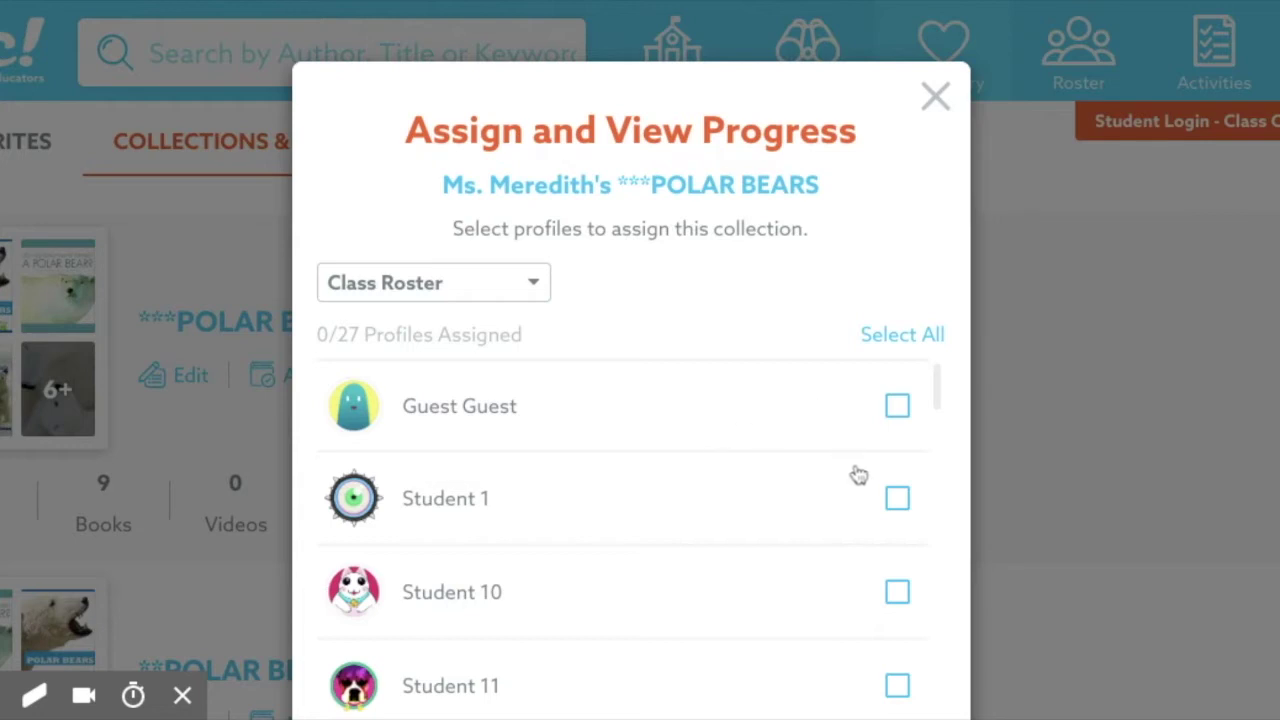
pyautogui.click(547, 296)
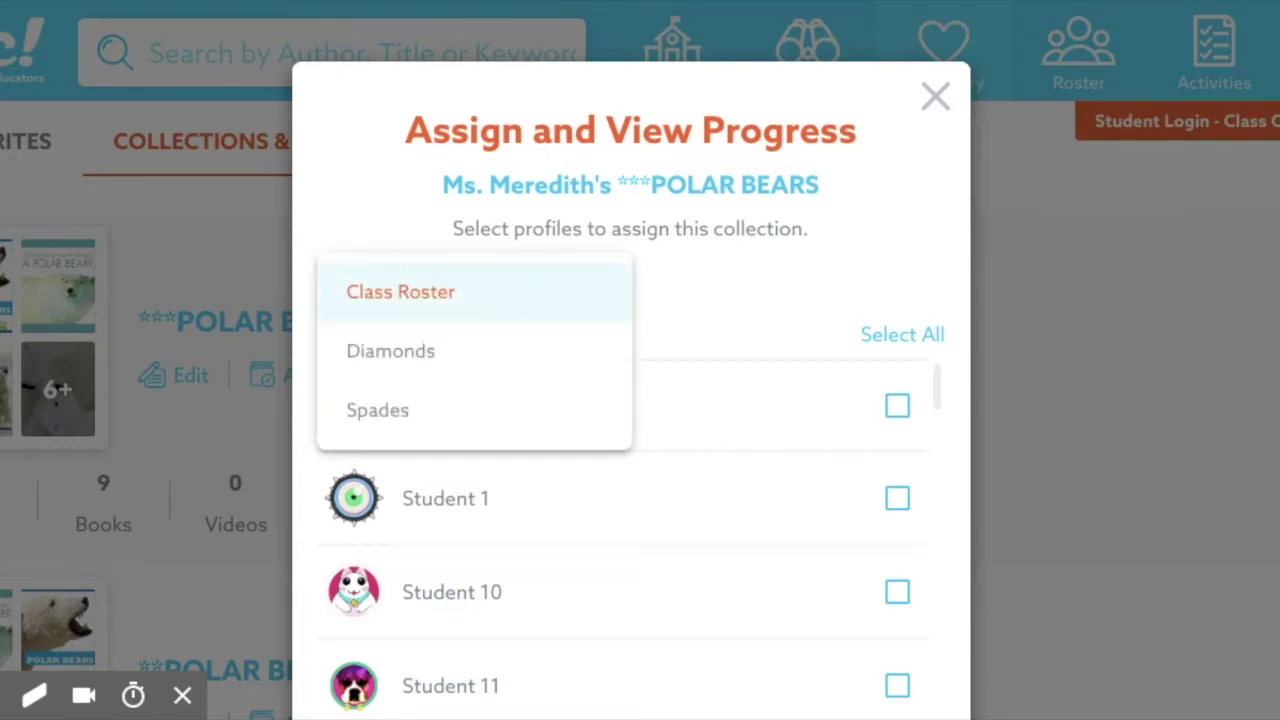
pyautogui.click(538, 368)
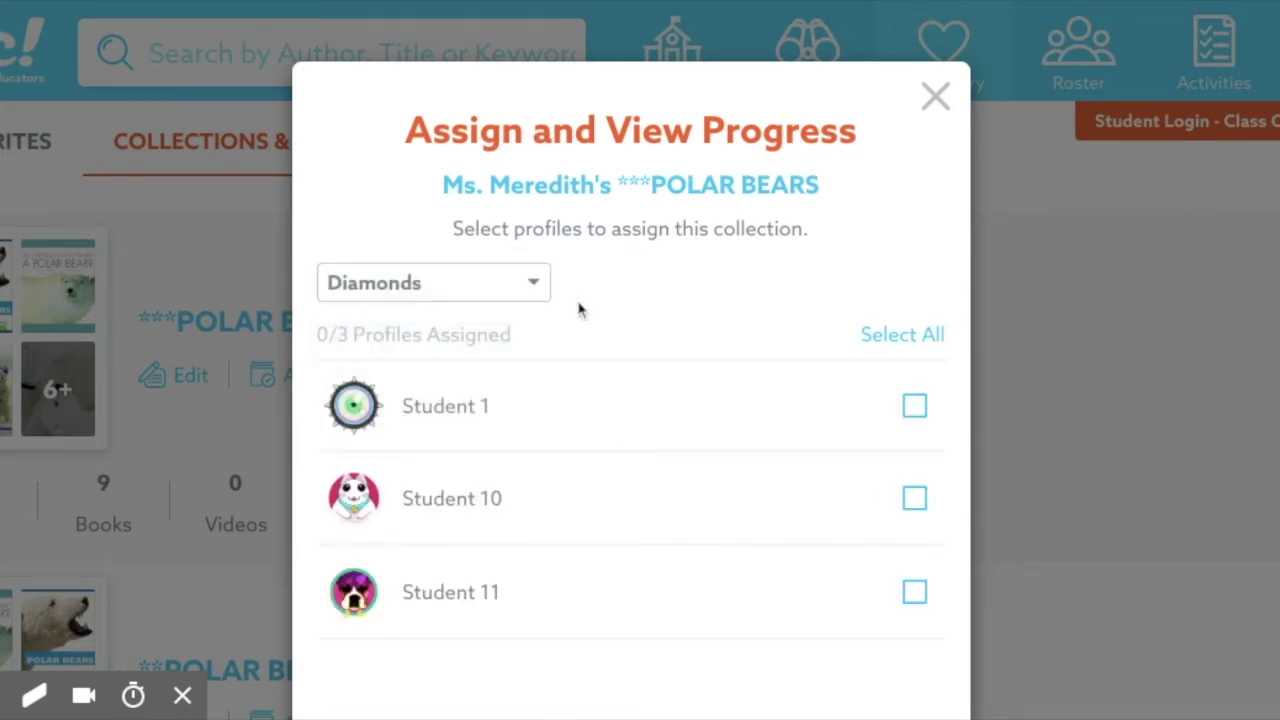
pyautogui.click(885, 342)
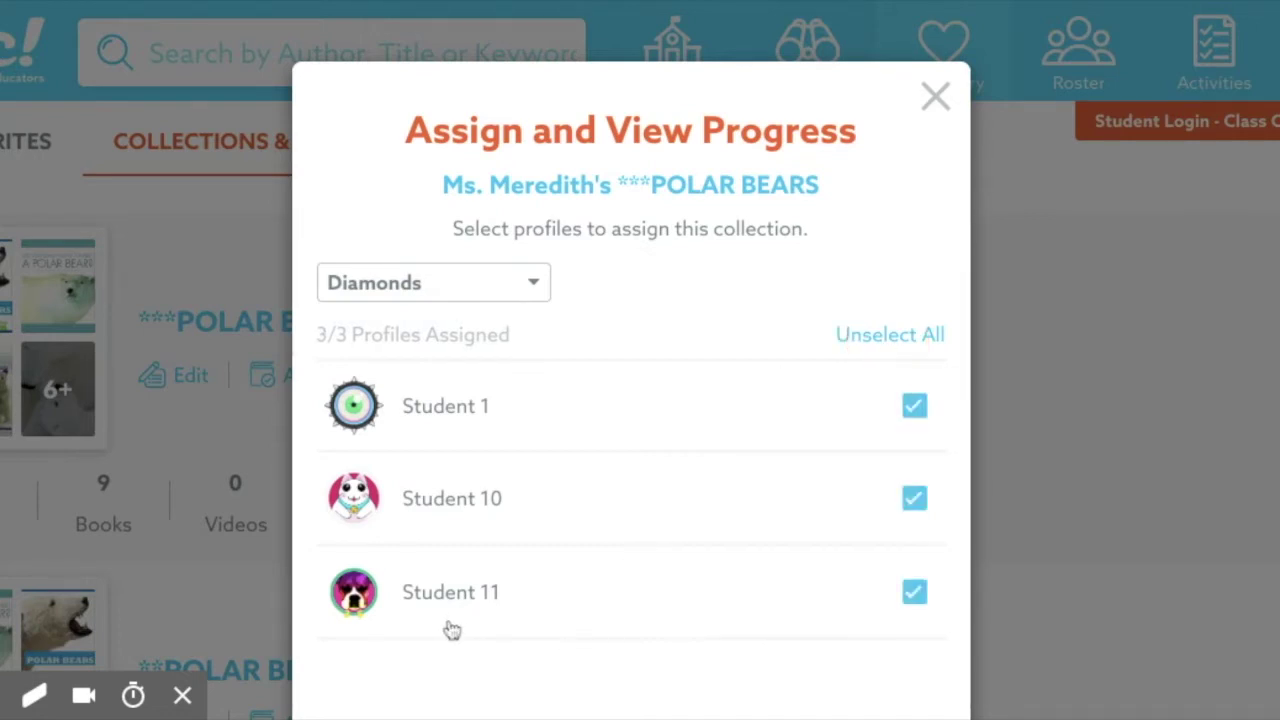
pyautogui.click(917, 604)
pyautogui.click(914, 594)
pyautogui.scroll(-3, 778, 591)
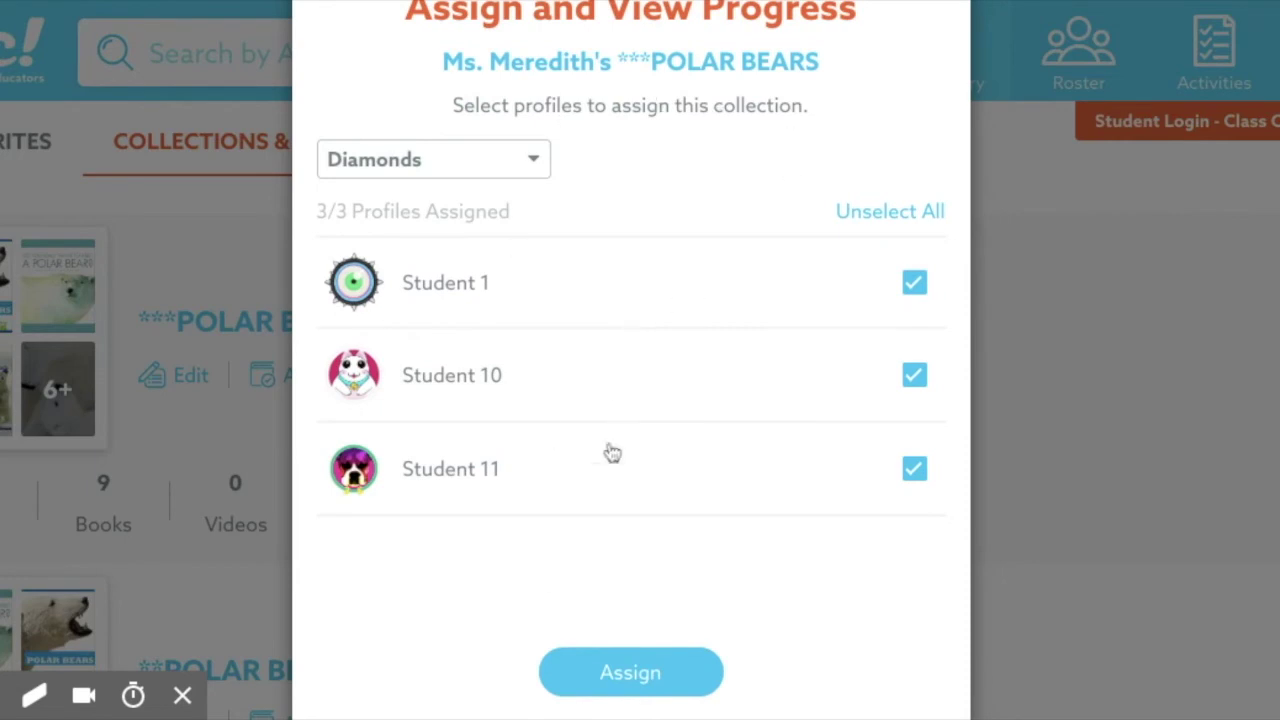
pyautogui.click(600, 678)
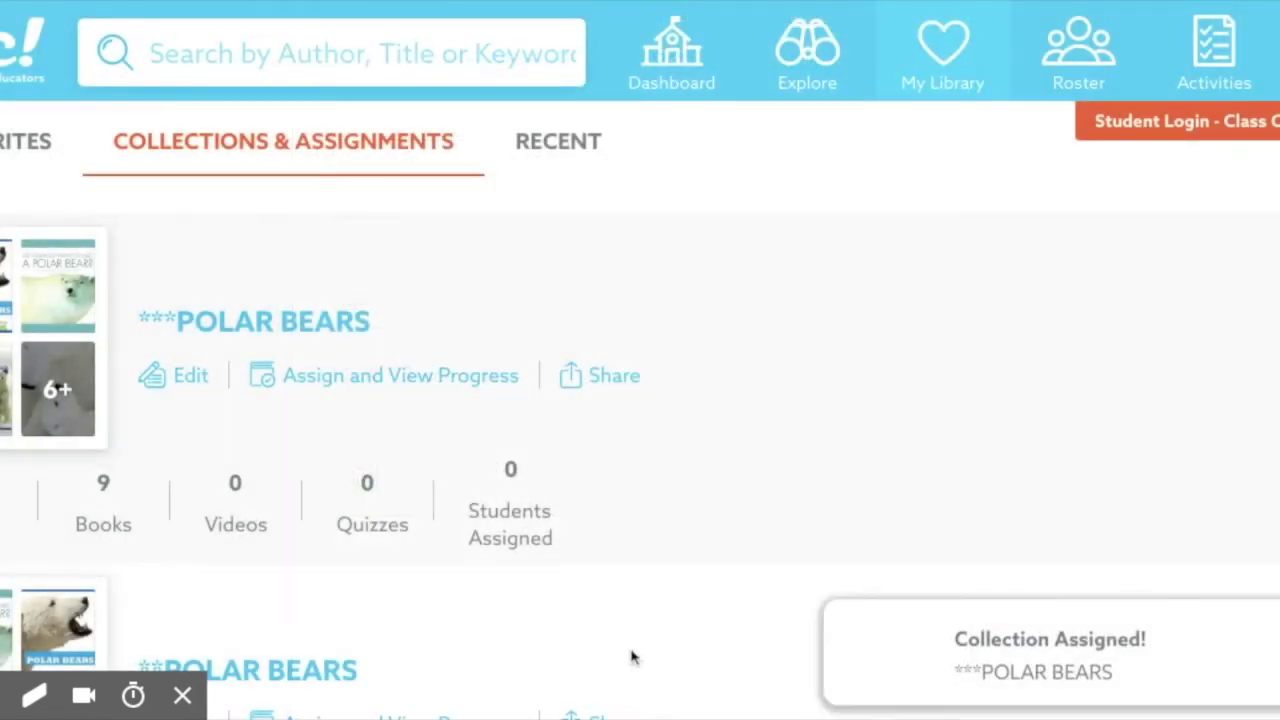